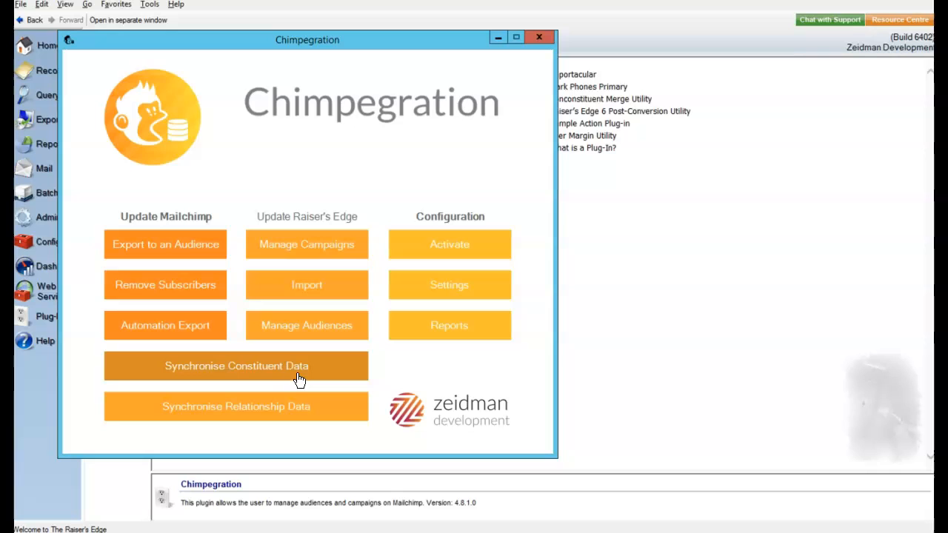
Start synchronising constituent data for the Synch Demo audience
{"action": "left_click", "coordinate": [291, 378]}
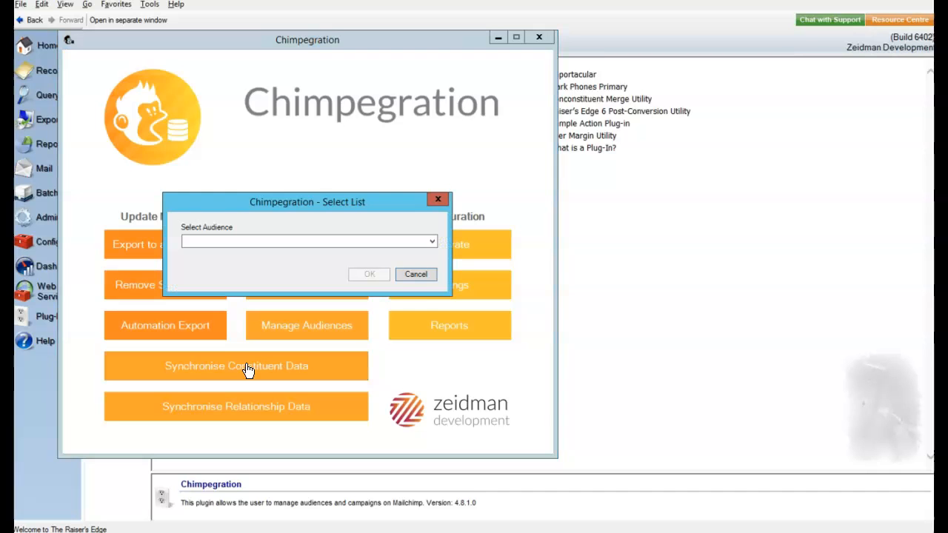
{"action": "left_click", "coordinate": [433, 245]}
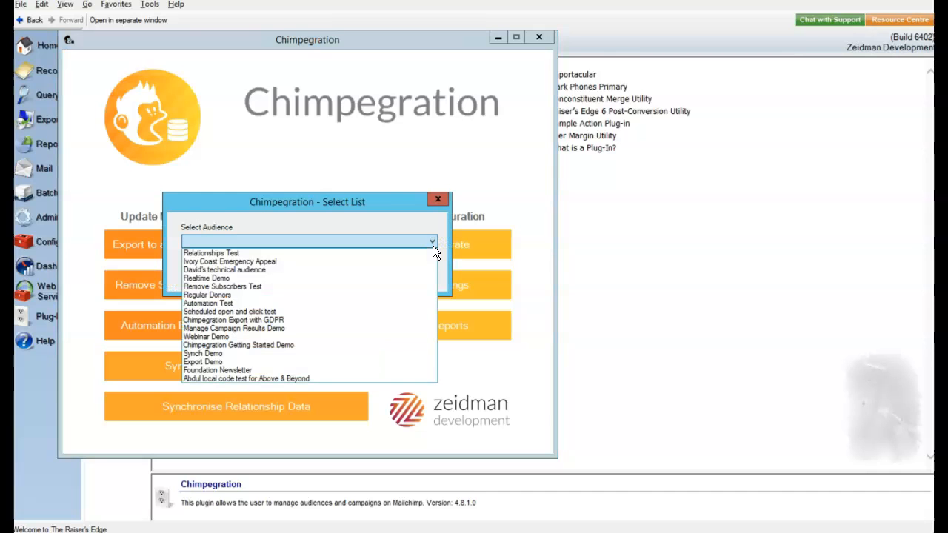
{"action": "left_click", "coordinate": [228, 354]}
{"action": "left_click", "coordinate": [379, 276]}
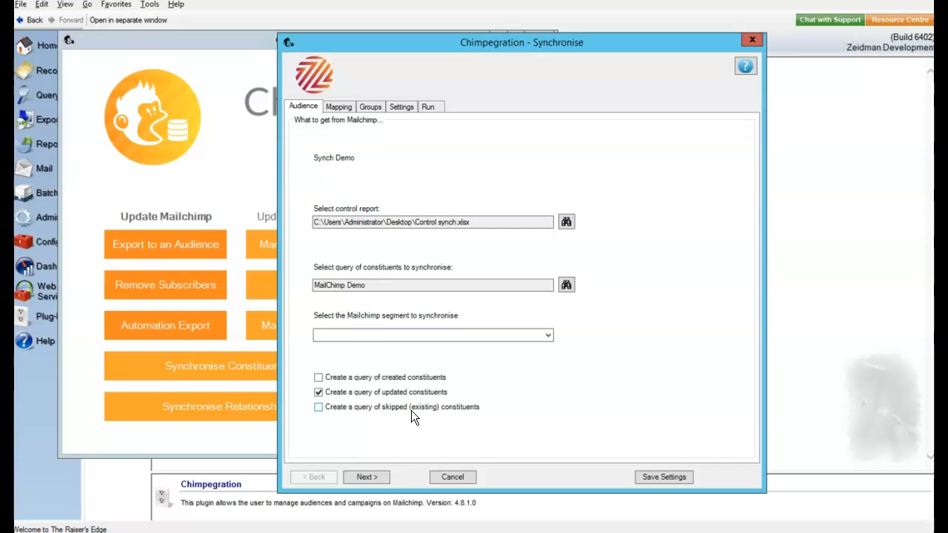
Examine the field mapping, including the Constituent fields, and how the "Send me information about" group is mapped
{"action": "left_click", "coordinate": [338, 108]}
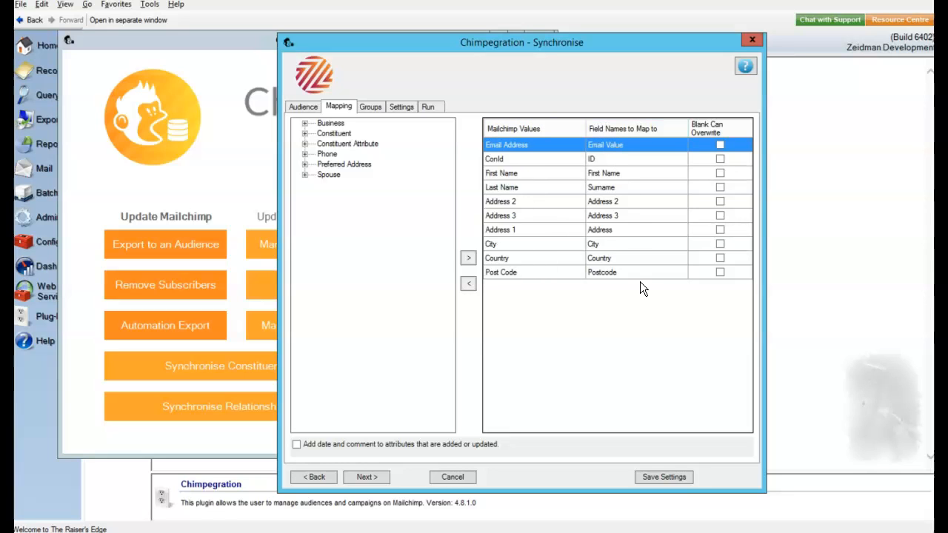
{"action": "left_click", "coordinate": [304, 134]}
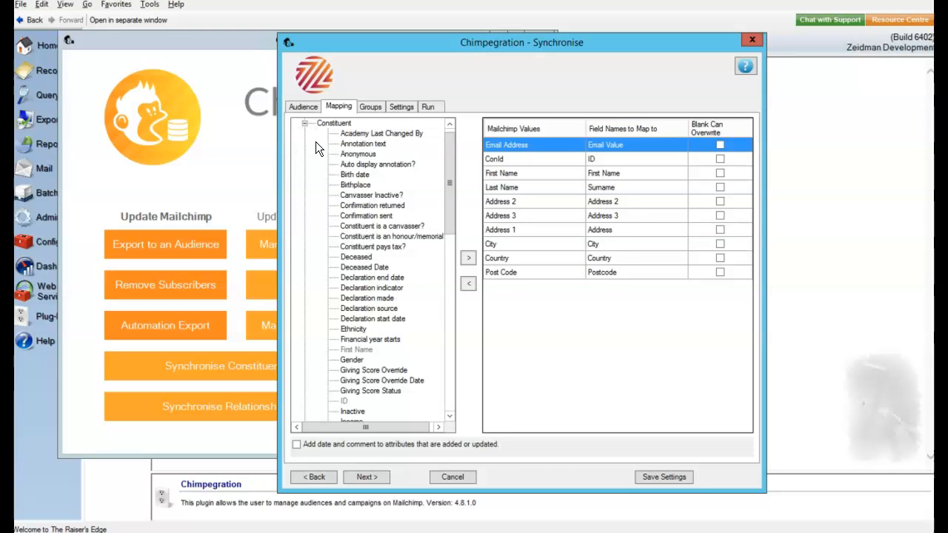
{"action": "left_click", "coordinate": [304, 124]}
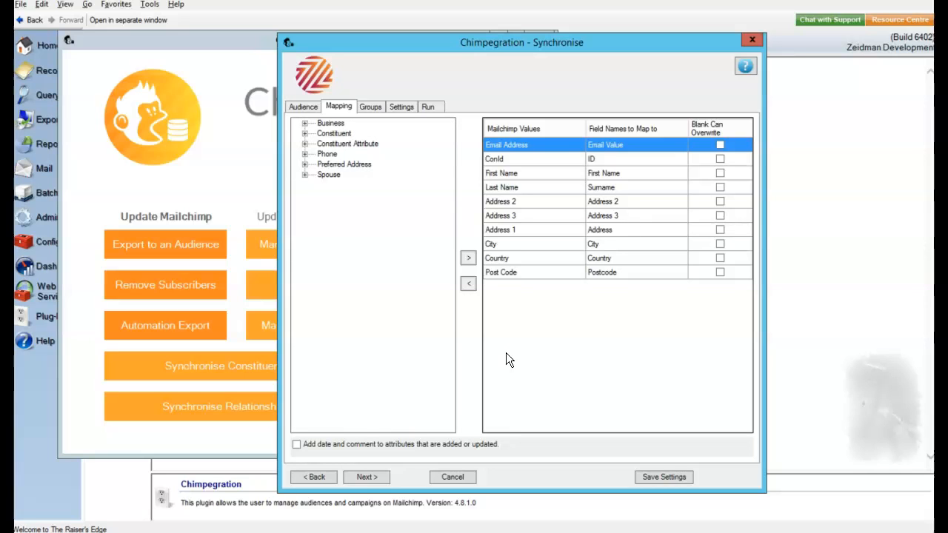
{"action": "left_click", "coordinate": [365, 477]}
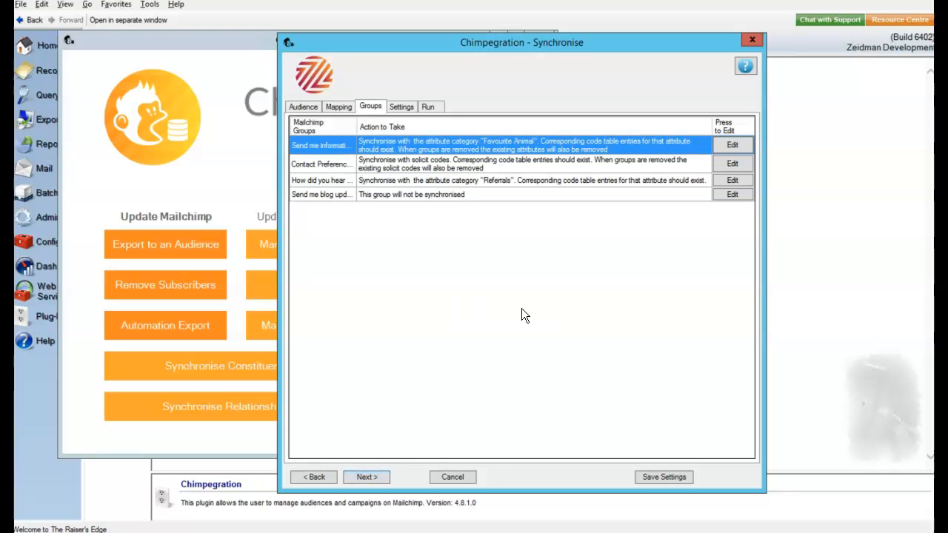
{"action": "left_click", "coordinate": [732, 145]}
{"action": "left_click_drag", "start_coordinate": [346, 131], "coordinate": [605, 51]}
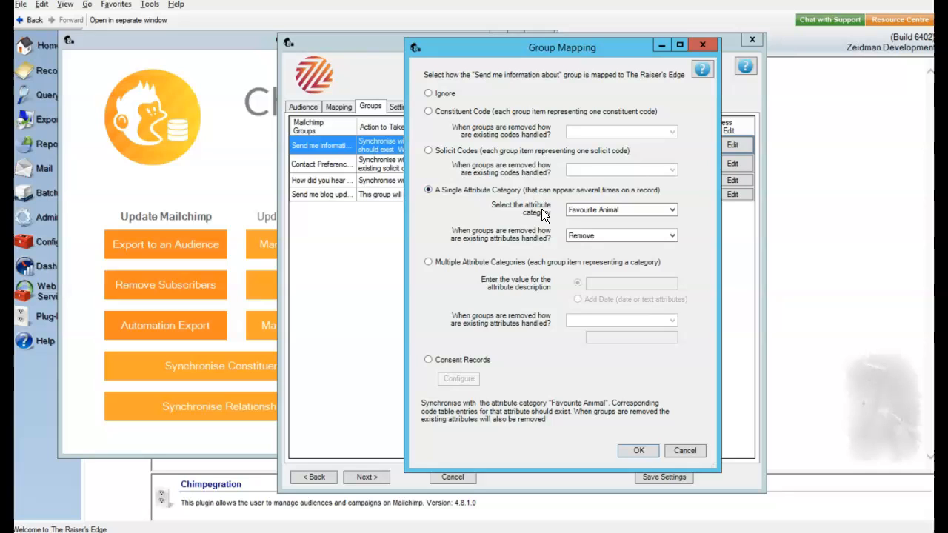
{"action": "left_click", "coordinate": [699, 45]}
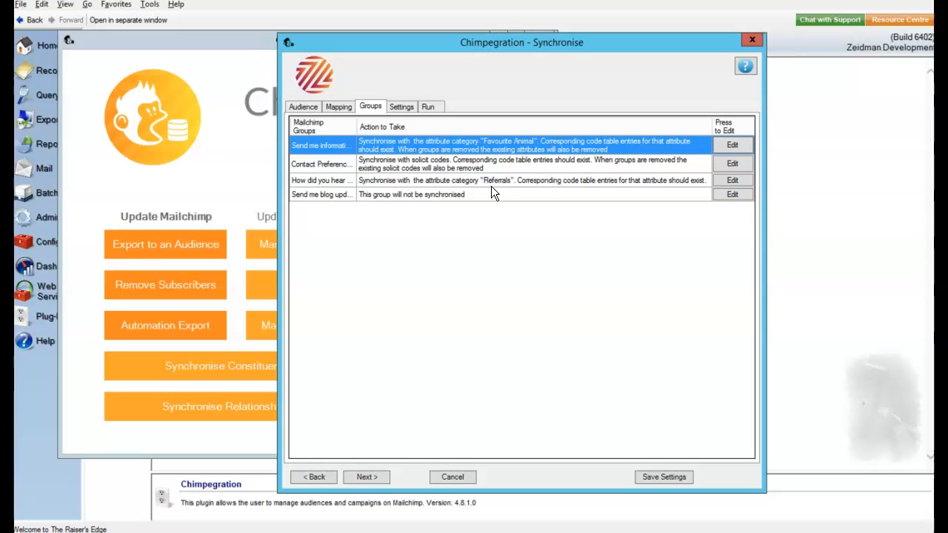
Examine the synchronisation settings from Code Tables and Email Addresses through to Address Backup Settings
{"action": "left_click", "coordinate": [406, 107]}
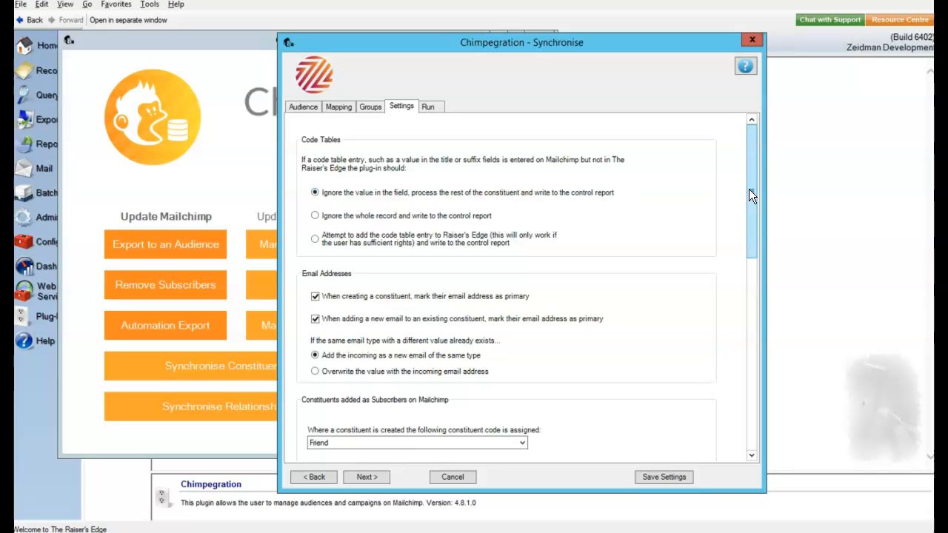
{"action": "left_click_drag", "start_coordinate": [749, 190], "coordinate": [754, 236]}
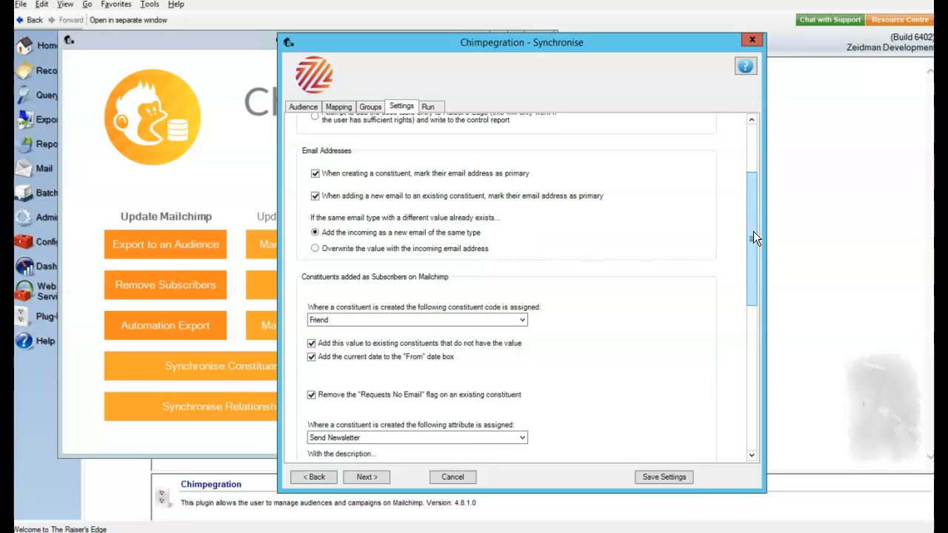
{"action": "left_click_drag", "start_coordinate": [750, 234], "coordinate": [758, 290]}
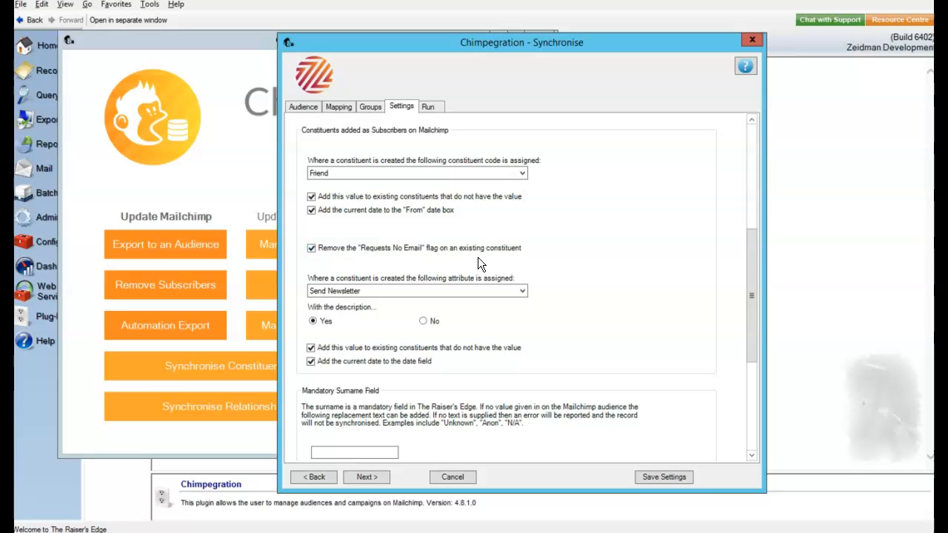
{"action": "left_click_drag", "start_coordinate": [752, 273], "coordinate": [755, 342]}
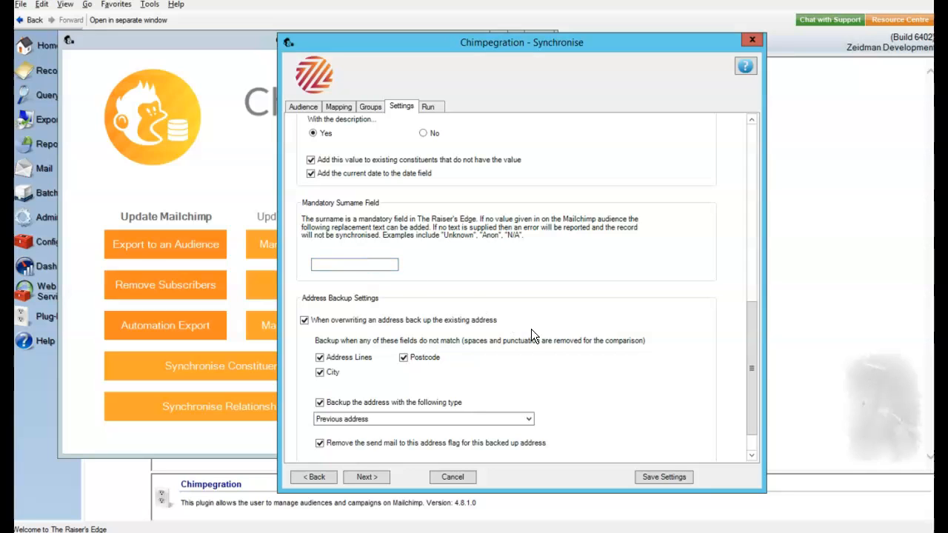
{"action": "left_click_drag", "start_coordinate": [751, 363], "coordinate": [751, 384]}
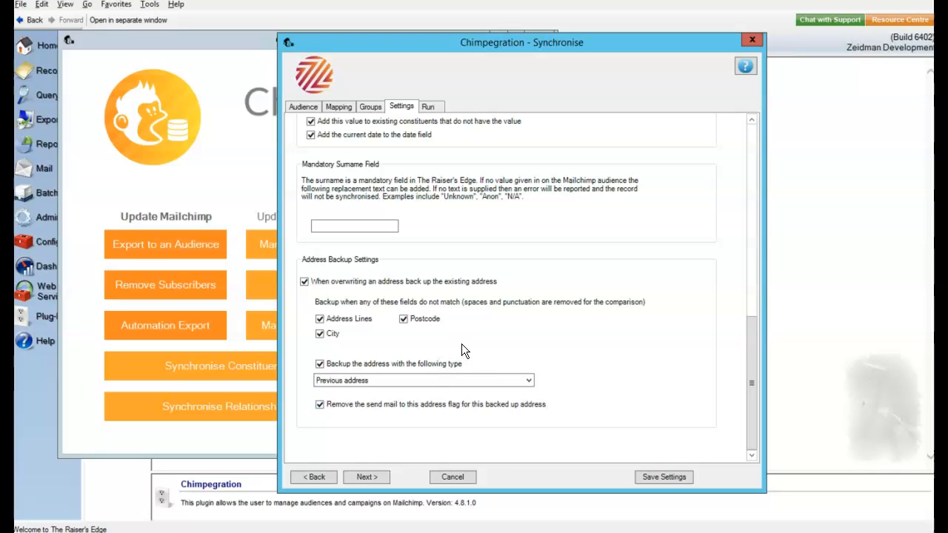
Save the synchronisation settings and run the synchronisation with its existing run options
{"action": "left_click", "coordinate": [430, 107]}
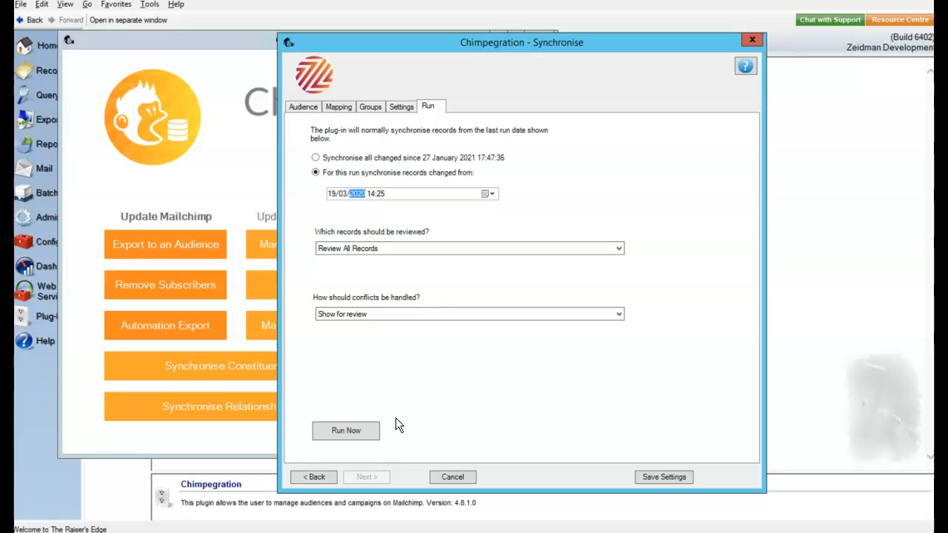
{"action": "left_click", "coordinate": [671, 477]}
{"action": "left_click", "coordinate": [514, 306]}
{"action": "left_click", "coordinate": [339, 434]}
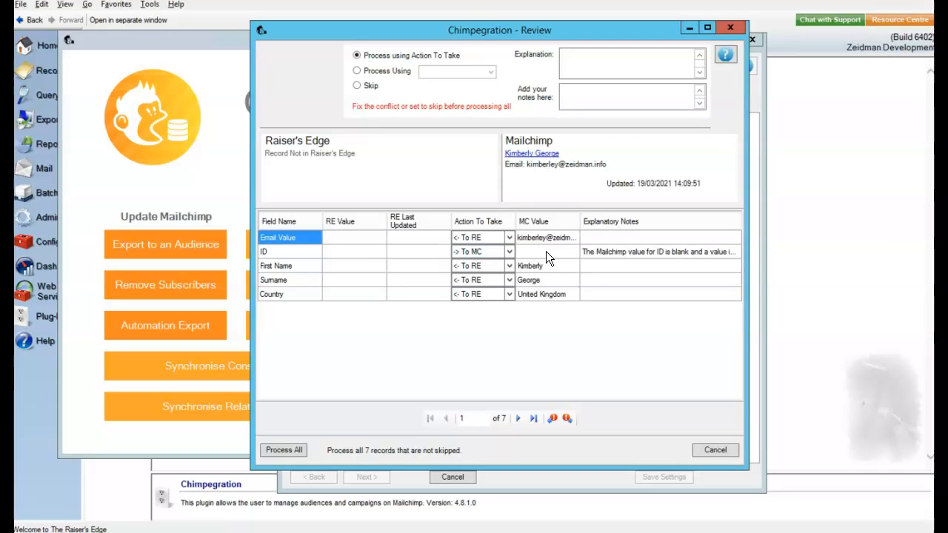
Review the first records one by one and advance to record 5
{"action": "left_click", "coordinate": [518, 419]}
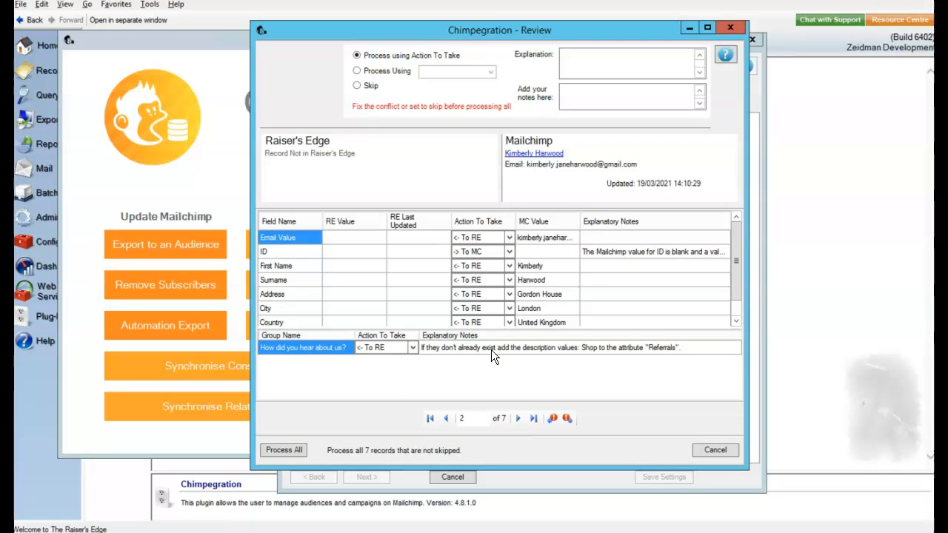
{"action": "left_click", "coordinate": [517, 418]}
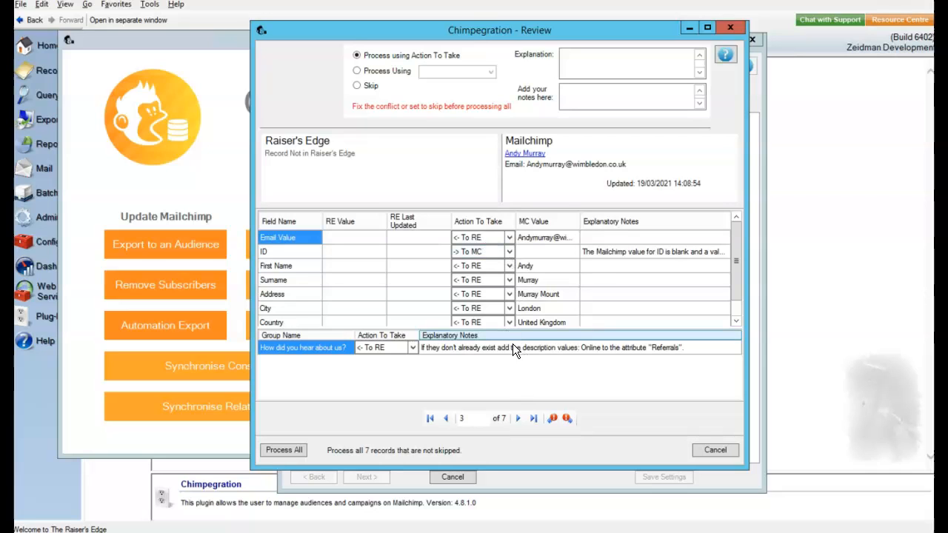
{"action": "left_click", "coordinate": [520, 419]}
{"action": "left_click", "coordinate": [518, 419]}
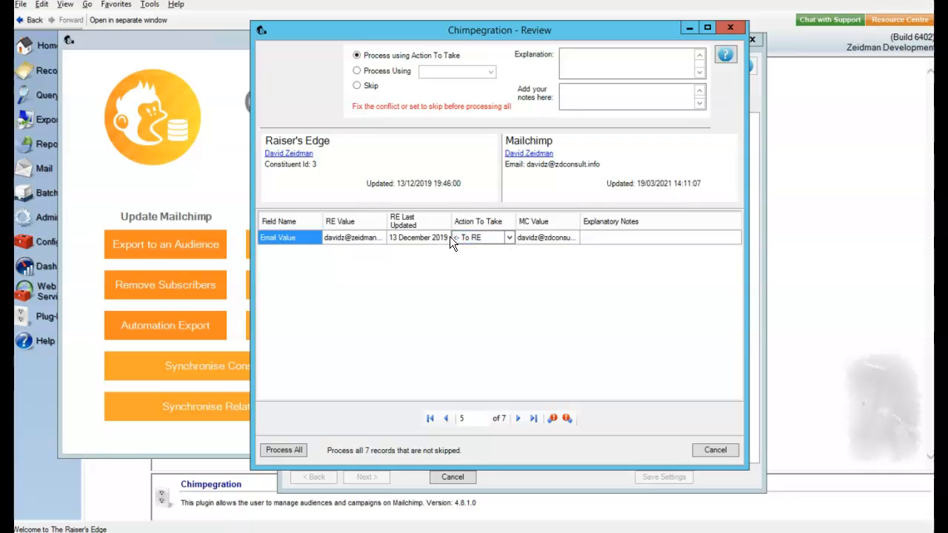
Set the action for the Email Value field on record 5 to "-> To MC"
{"action": "left_click", "coordinate": [510, 238]}
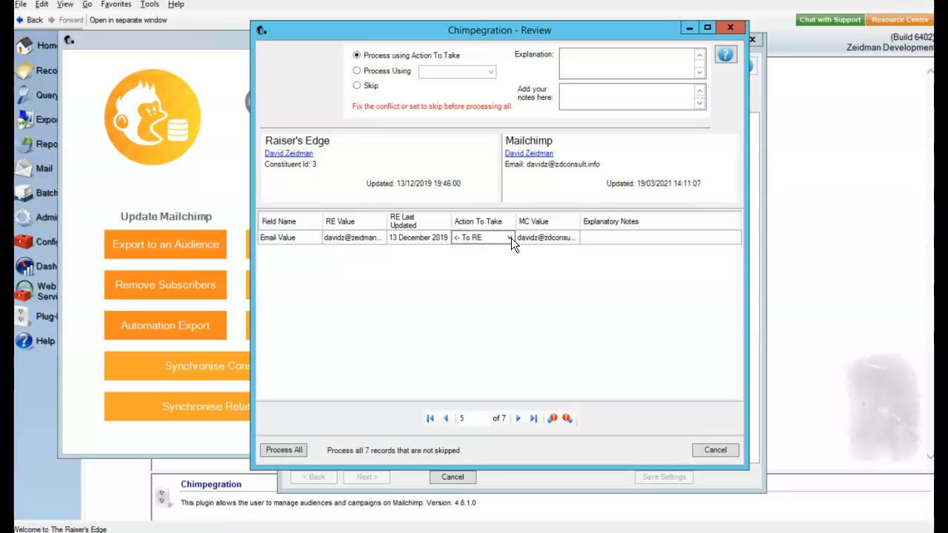
{"action": "left_click", "coordinate": [501, 249]}
{"action": "left_click", "coordinate": [509, 238]}
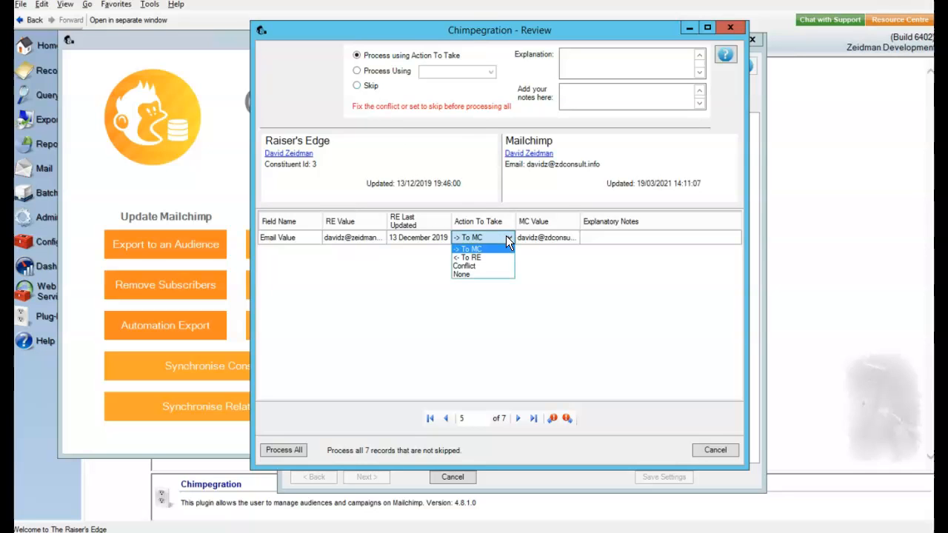
{"action": "left_click", "coordinate": [565, 284]}
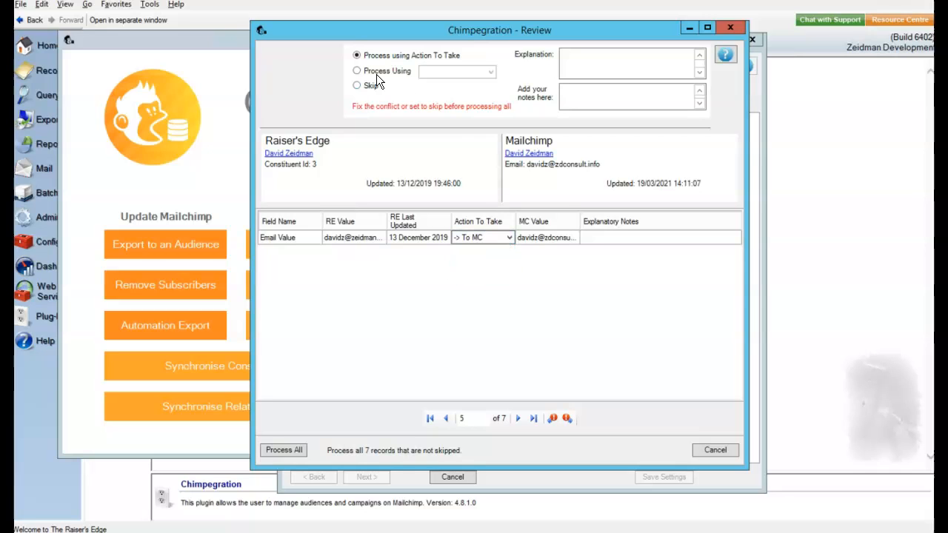
Try marking record 5 as Skip, and return it to Process using Action To Take
{"action": "left_click", "coordinate": [357, 86]}
{"action": "left_click", "coordinate": [603, 95]}
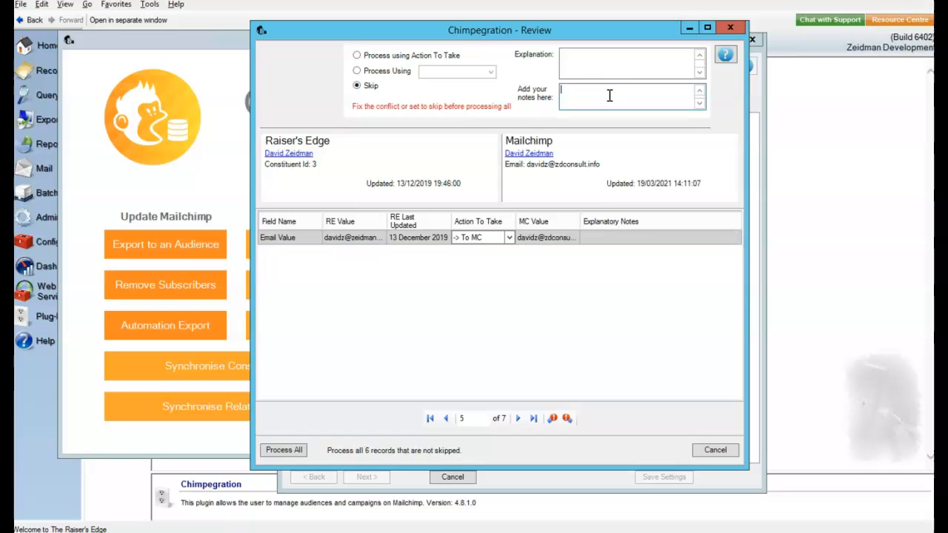
{"action": "left_click", "coordinate": [357, 55]}
Resolve the Surname conflict on record 6 as "<- To RE" and check the contact's linked record in Mailchimp
{"action": "left_click", "coordinate": [517, 419]}
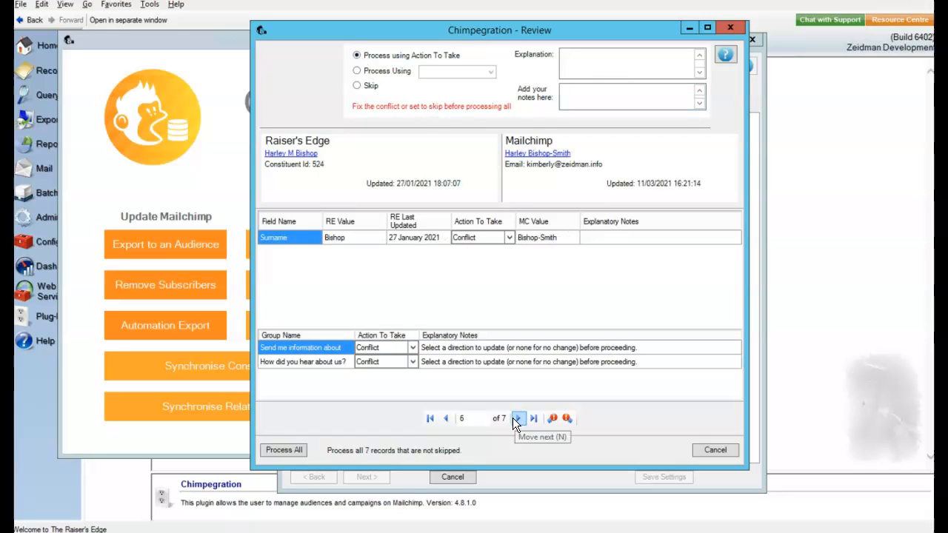
{"action": "left_click", "coordinate": [512, 240]}
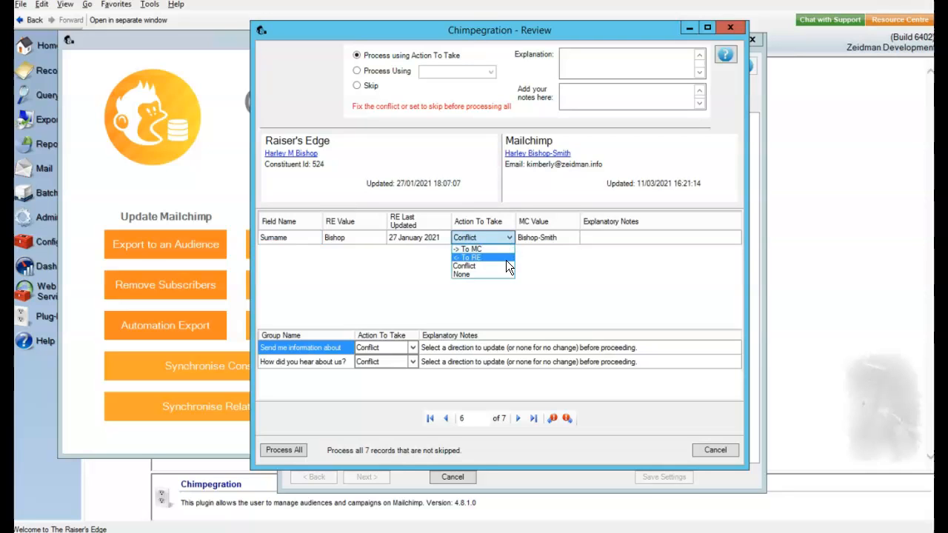
{"action": "left_click", "coordinate": [507, 260]}
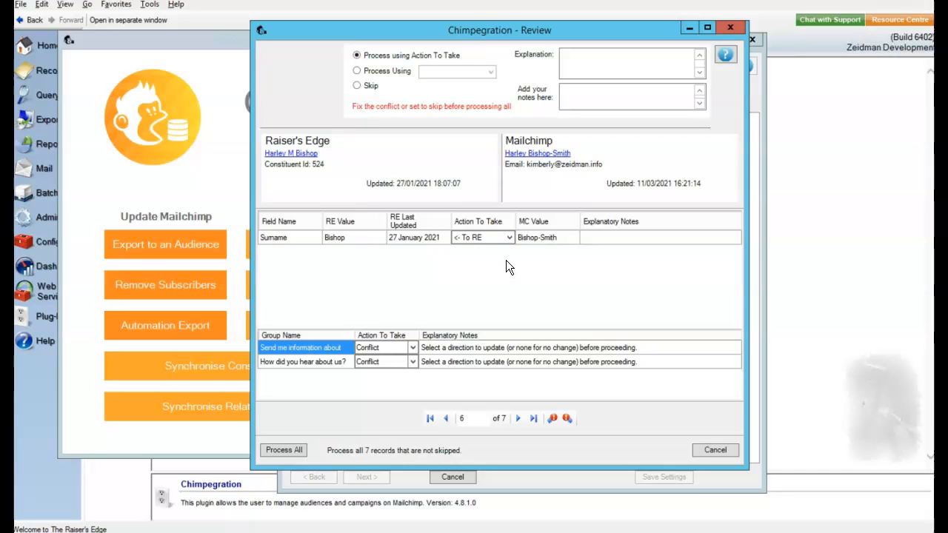
{"action": "left_click", "coordinate": [287, 155]}
{"action": "left_click", "coordinate": [531, 154]}
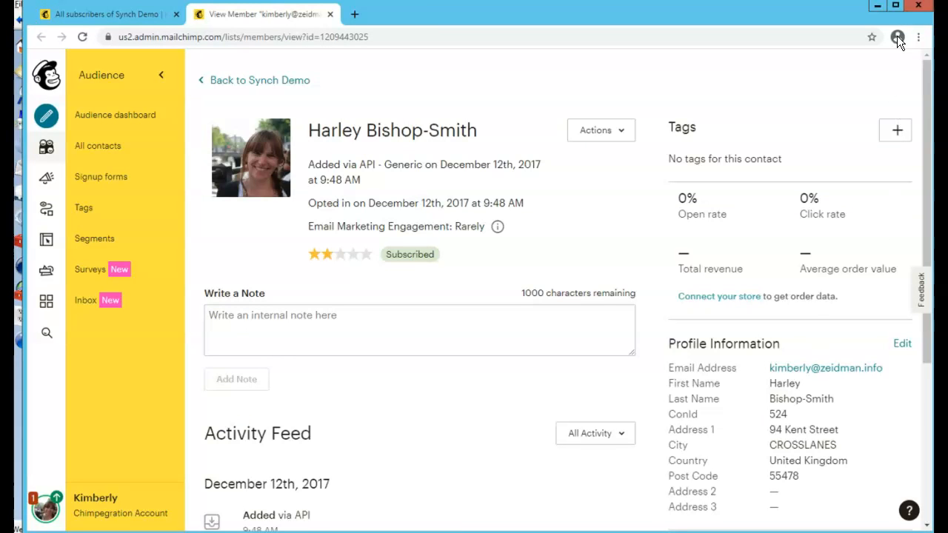
{"action": "left_click", "coordinate": [878, 6]}
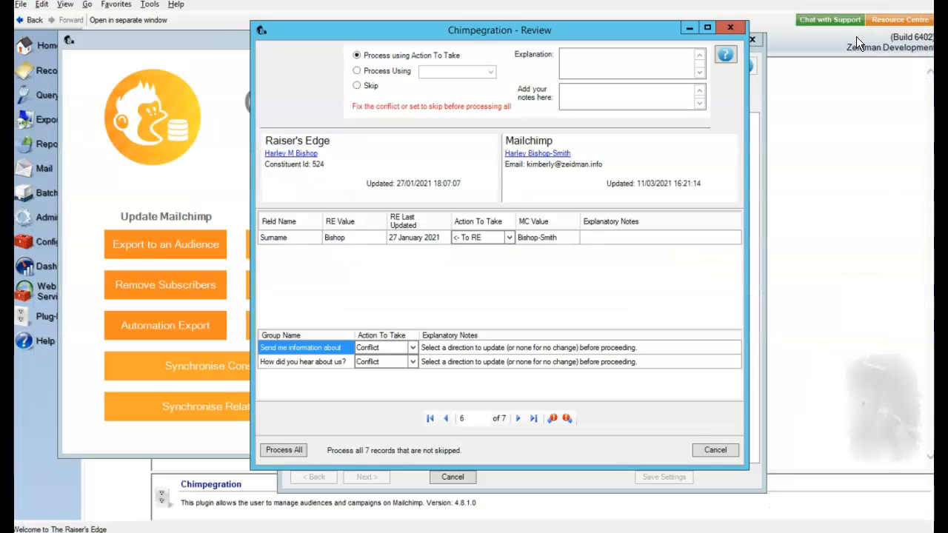
Resolve the "Send me information about" and "How did you hear about us?" group conflicts on record 6 as "<- To RE"
{"action": "left_click", "coordinate": [414, 347]}
{"action": "left_click", "coordinate": [404, 366]}
{"action": "left_click", "coordinate": [413, 362]}
{"action": "left_click", "coordinate": [406, 382]}
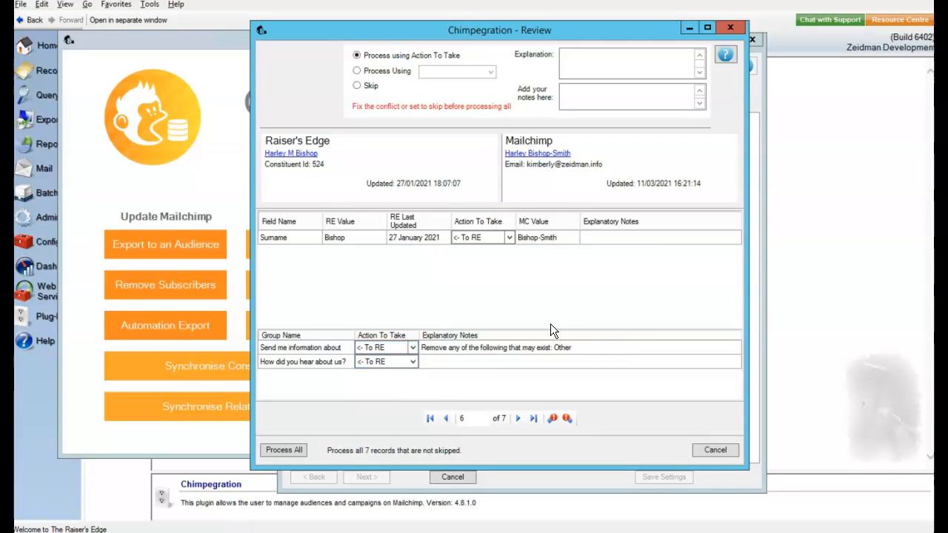
Resolve all address and group conflicts on record 7 at once by processing it using "<- To RE"
{"action": "left_click", "coordinate": [519, 418]}
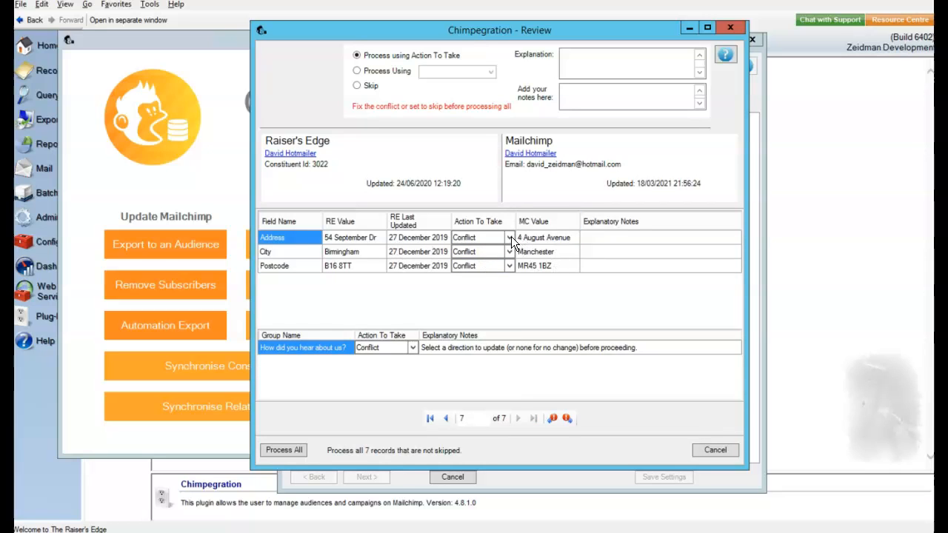
{"action": "left_click", "coordinate": [356, 72]}
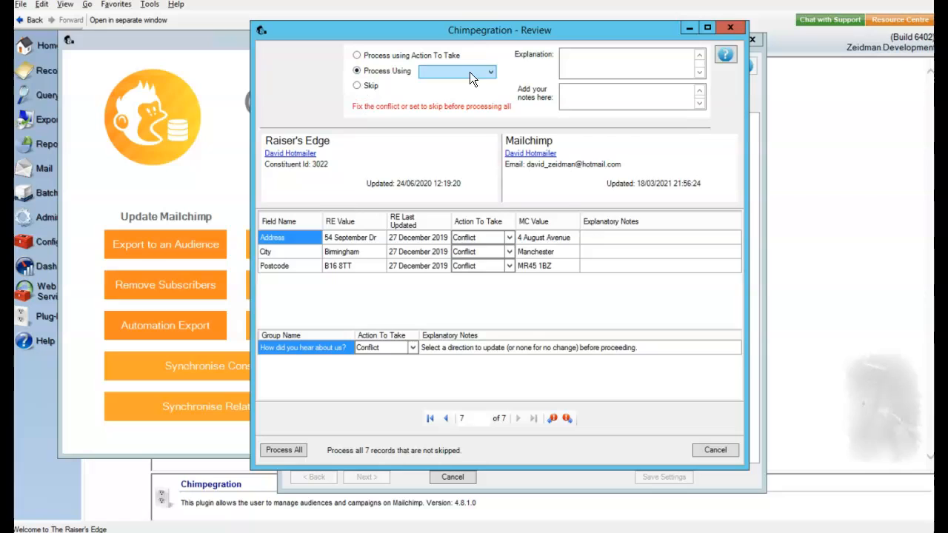
{"action": "left_click", "coordinate": [469, 71]}
{"action": "left_click", "coordinate": [455, 92]}
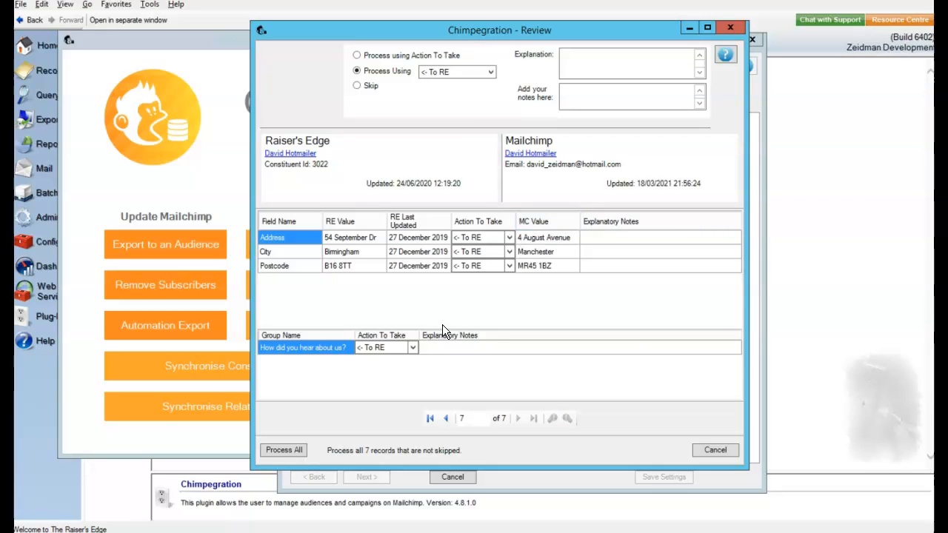
Process all reviewed records and save the static query of updated constituents as "Updates from synch"
{"action": "left_click", "coordinate": [291, 453]}
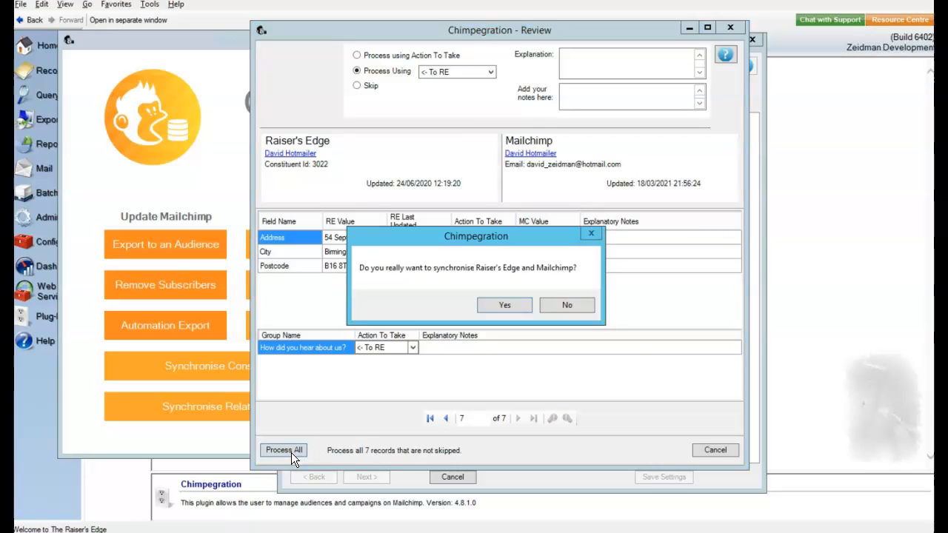
{"action": "left_click", "coordinate": [519, 304]}
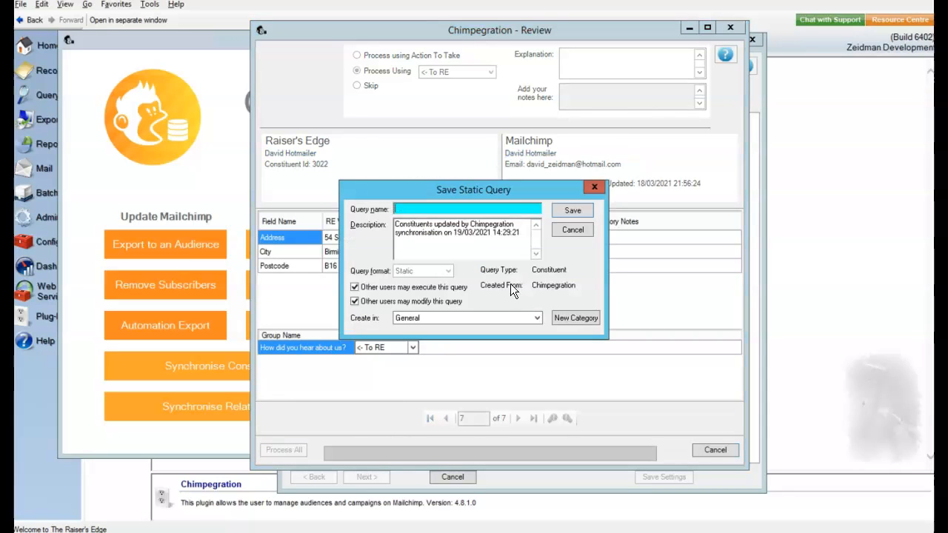
{"action": "type", "text": "Updates from synch"}
{"action": "key", "text": "Return"}
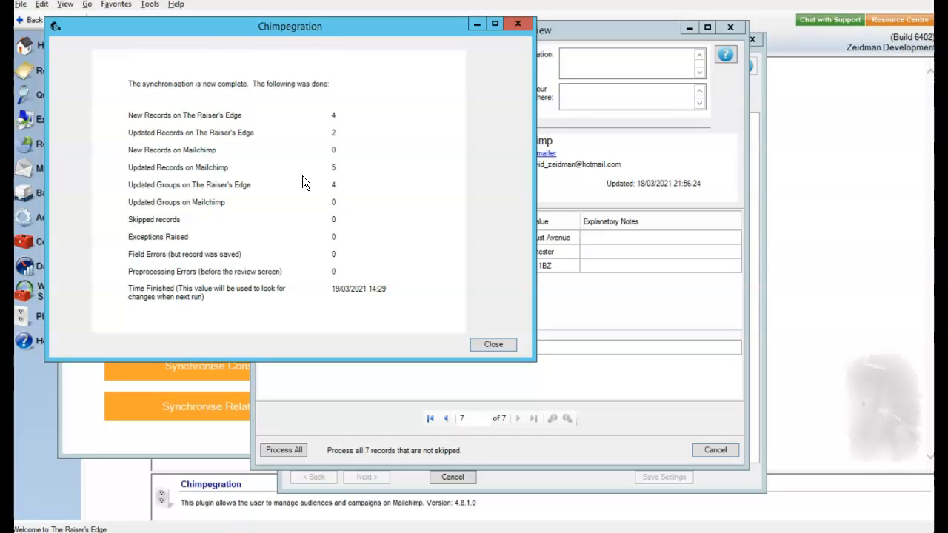
Close the synchronisation summary and examine the email addresses and attributes of the second constituent in the query results
{"action": "left_click", "coordinate": [522, 24]}
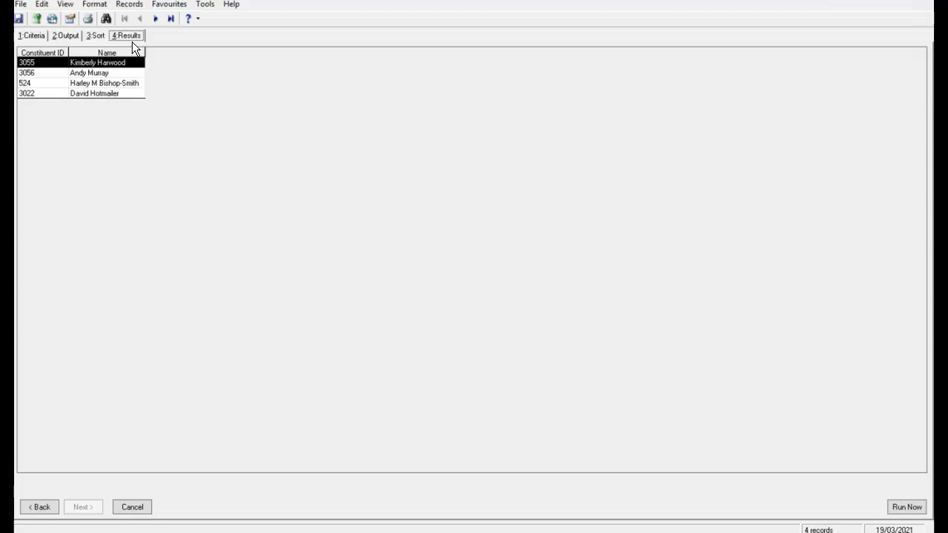
{"action": "left_click", "coordinate": [106, 72]}
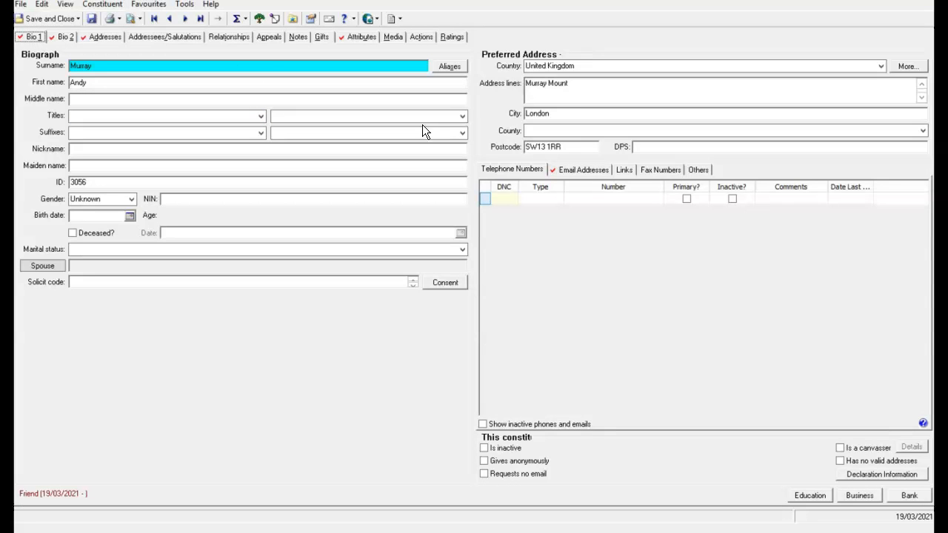
{"action": "left_click", "coordinate": [574, 167]}
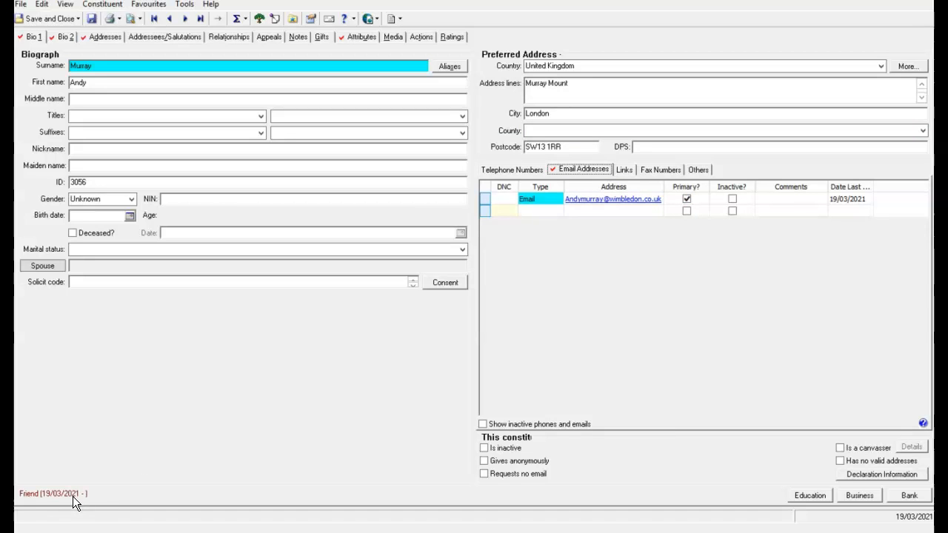
{"action": "left_click", "coordinate": [350, 35]}
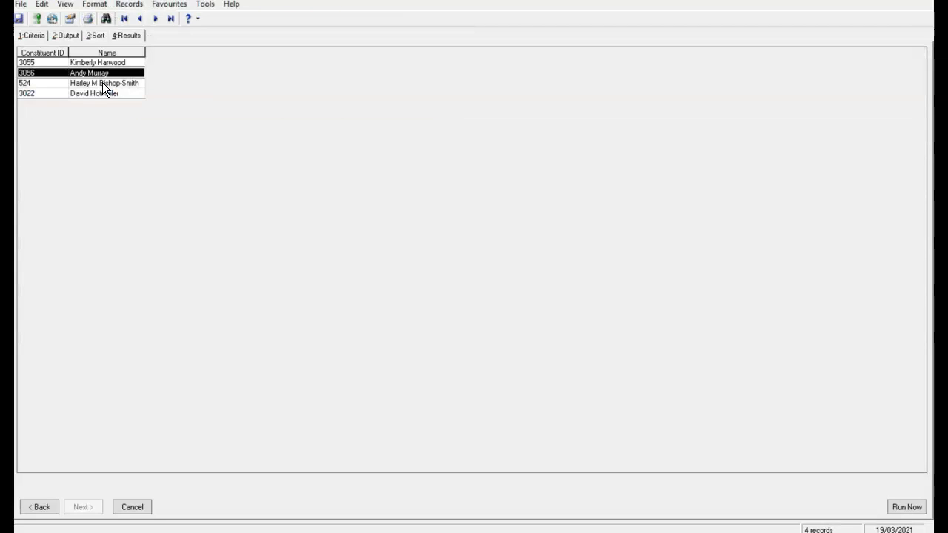
Open the last constituent in the query results and examine the current and previous addresses on the record
{"action": "left_click", "coordinate": [102, 83]}
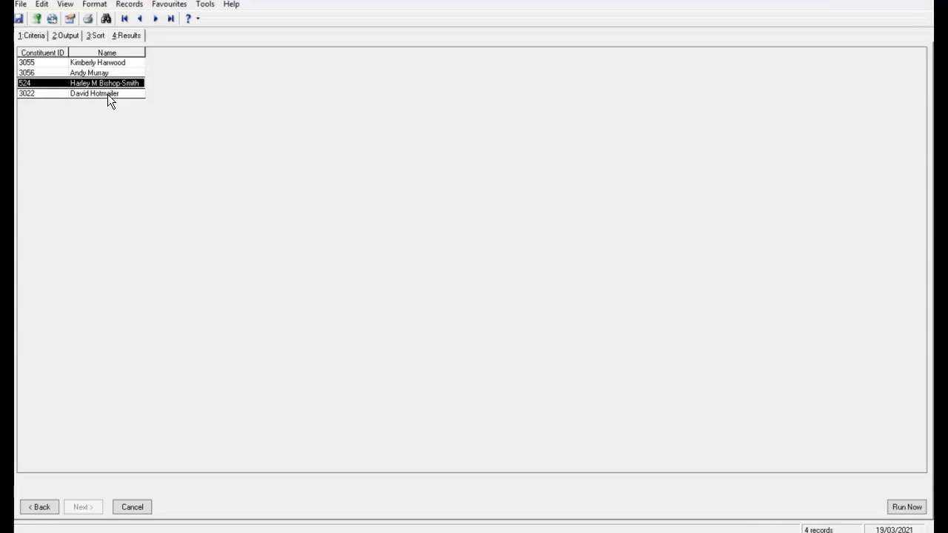
{"action": "left_click", "coordinate": [107, 94]}
{"action": "double_click", "coordinate": [108, 94]}
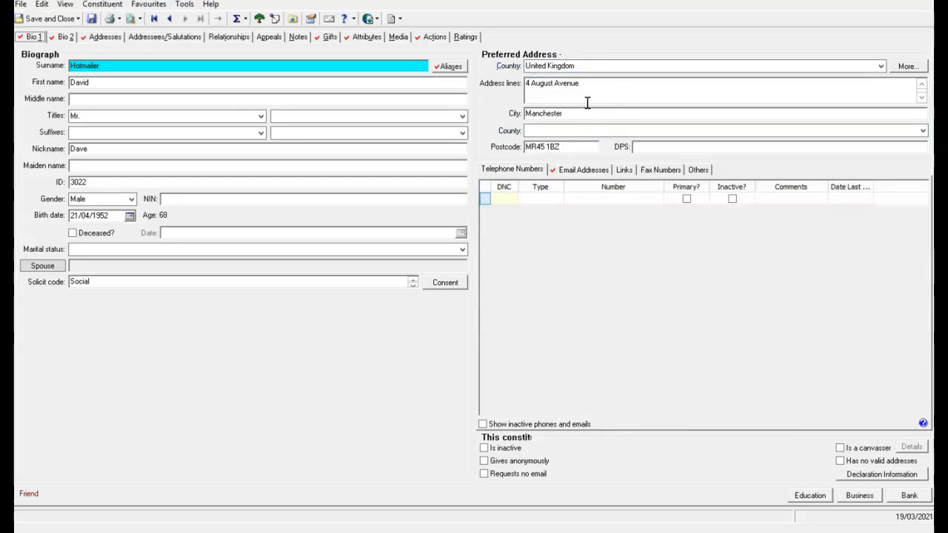
{"action": "left_click", "coordinate": [107, 37]}
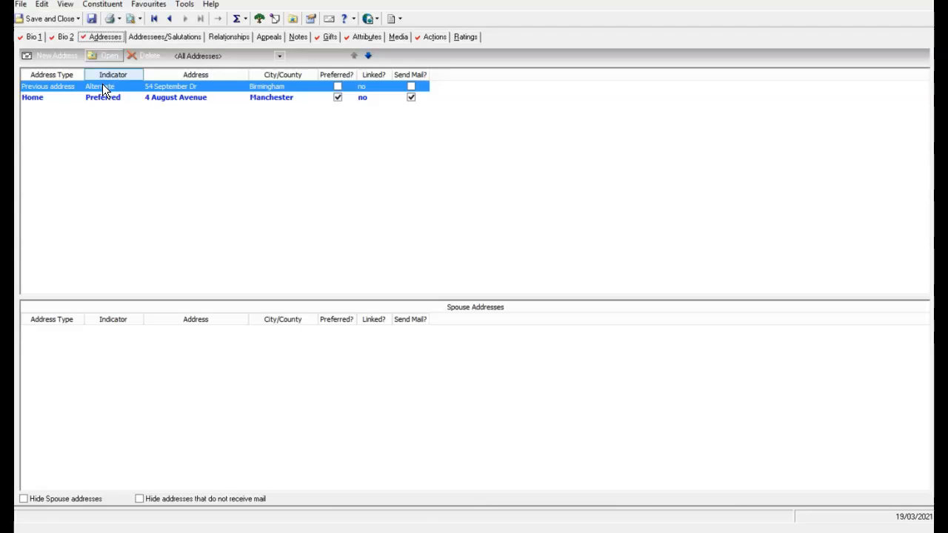